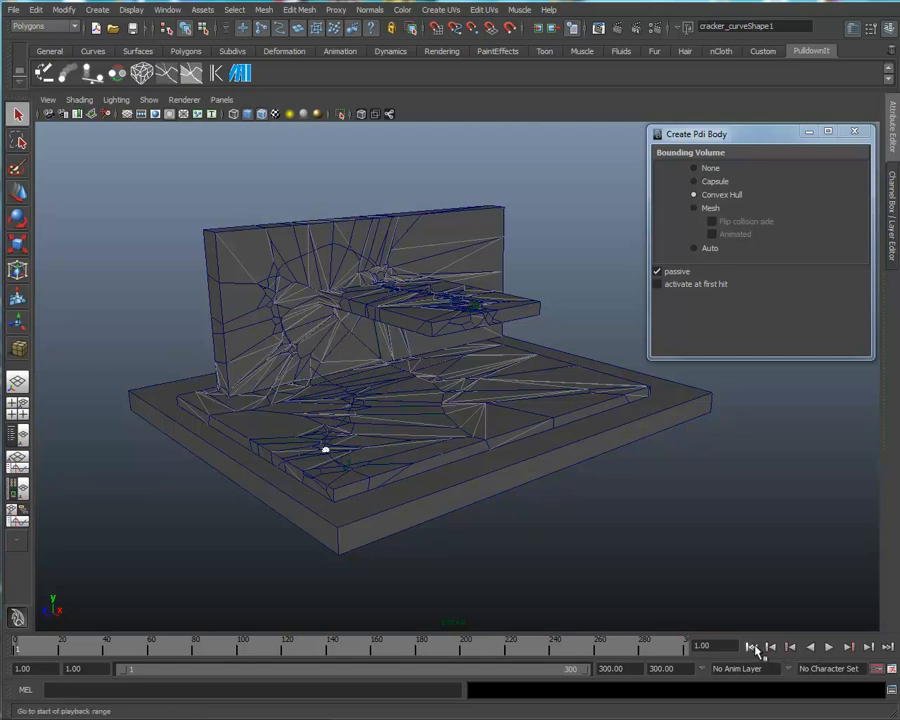
Play the fracture simulation from frame 1, stop it, and close its playblast preview
{"action": "left_click", "coordinate": [829, 647]}
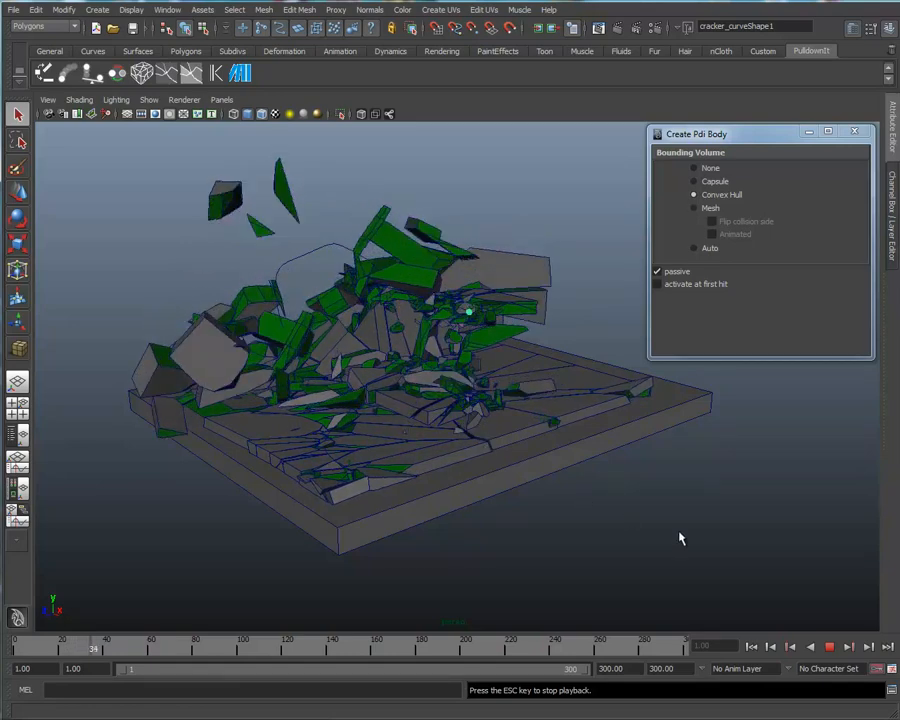
{"action": "key", "text": "Escape"}
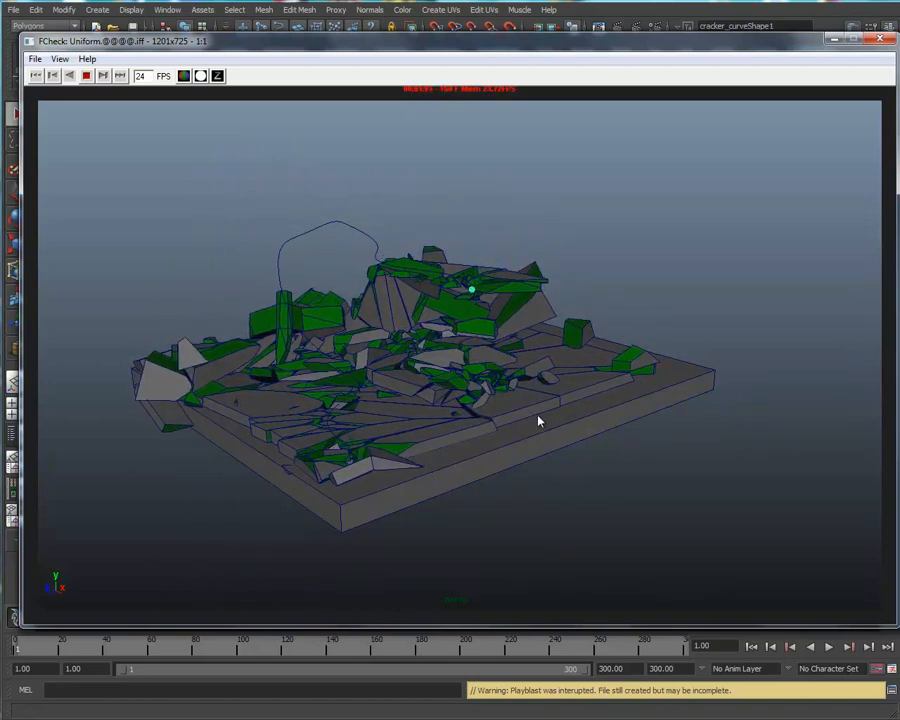
{"action": "left_click", "coordinate": [884, 41]}
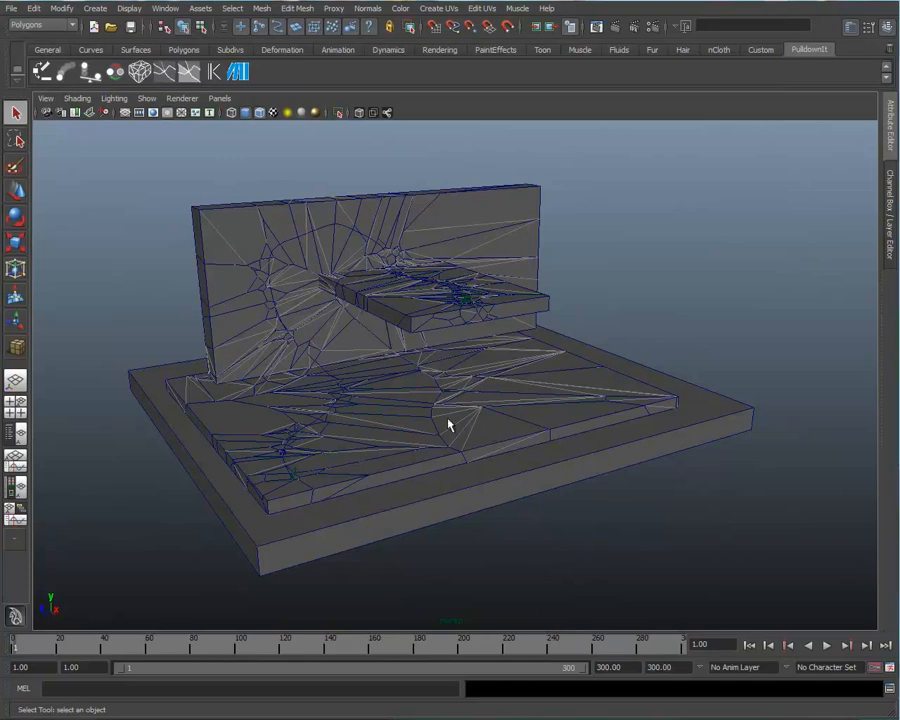
Create a fracture body named PathFracture from all the wall, shelf and floor shards, with attach nearest enabled
{"action": "left_click", "coordinate": [167, 78]}
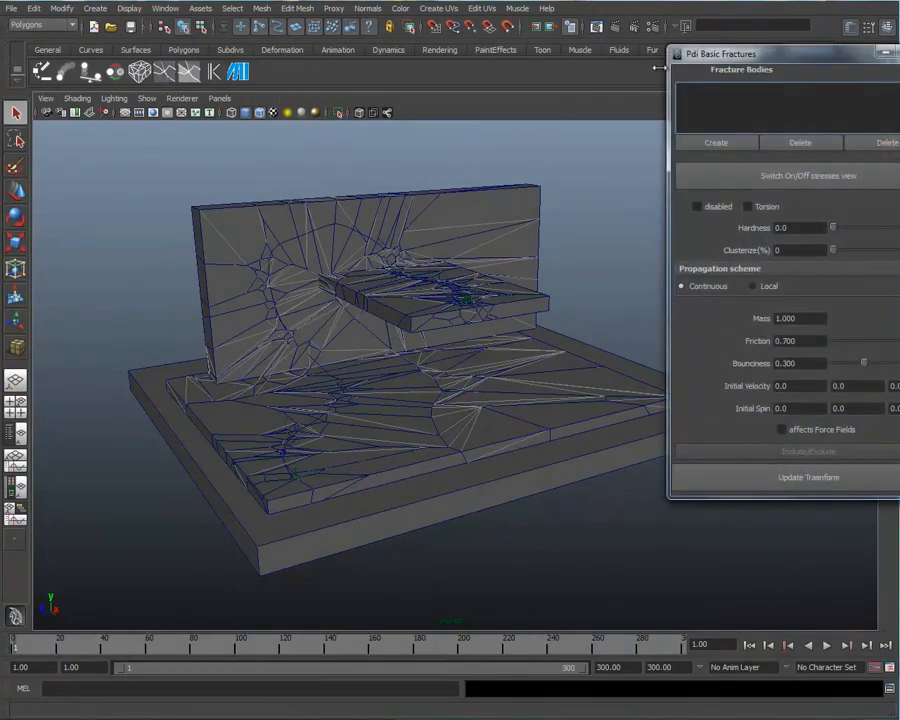
{"action": "left_click_drag", "start_coordinate": [796, 56], "coordinate": [753, 50]}
{"action": "left_click_drag", "start_coordinate": [126, 165], "coordinate": [782, 580]}
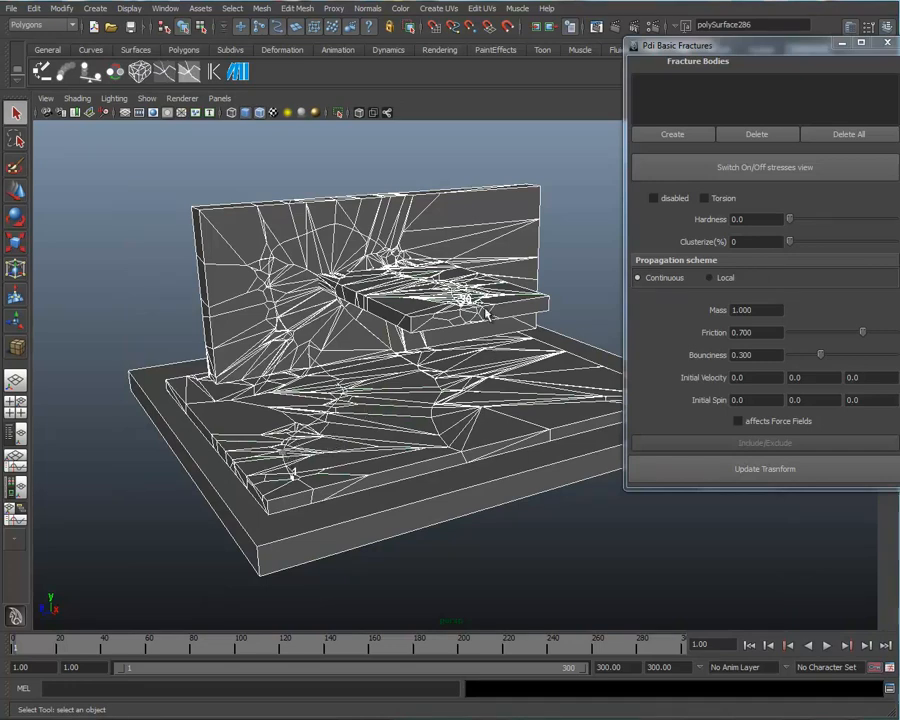
{"action": "left_click", "coordinate": [679, 140]}
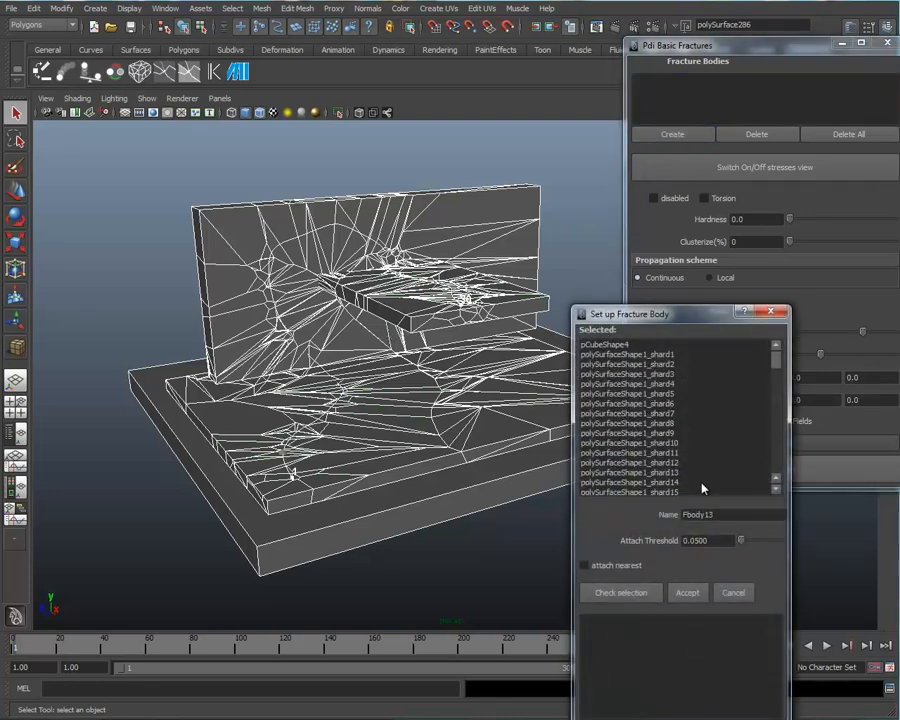
{"action": "left_click_drag", "start_coordinate": [721, 514], "coordinate": [637, 513]}
{"action": "type", "text": "PathCracture"}
{"action": "left_click", "coordinate": [585, 566]}
{"action": "left_click", "coordinate": [691, 594]}
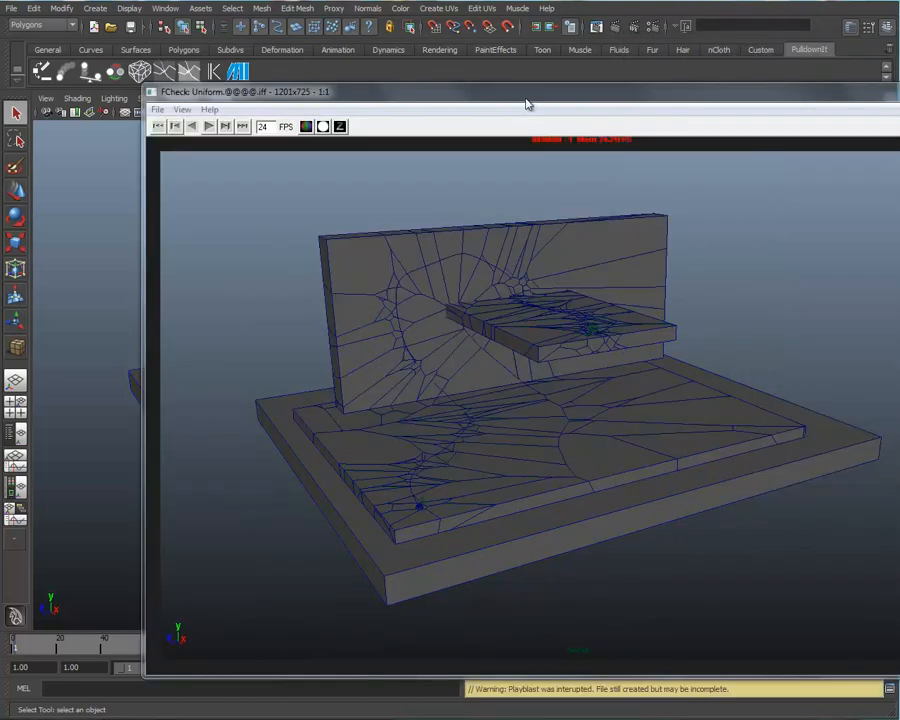
Play back the playblast of the PathFracture simulation in the viewer and dismiss it
{"action": "left_click_drag", "start_coordinate": [525, 98], "coordinate": [451, 63]}
{"action": "left_click", "coordinate": [136, 91]}
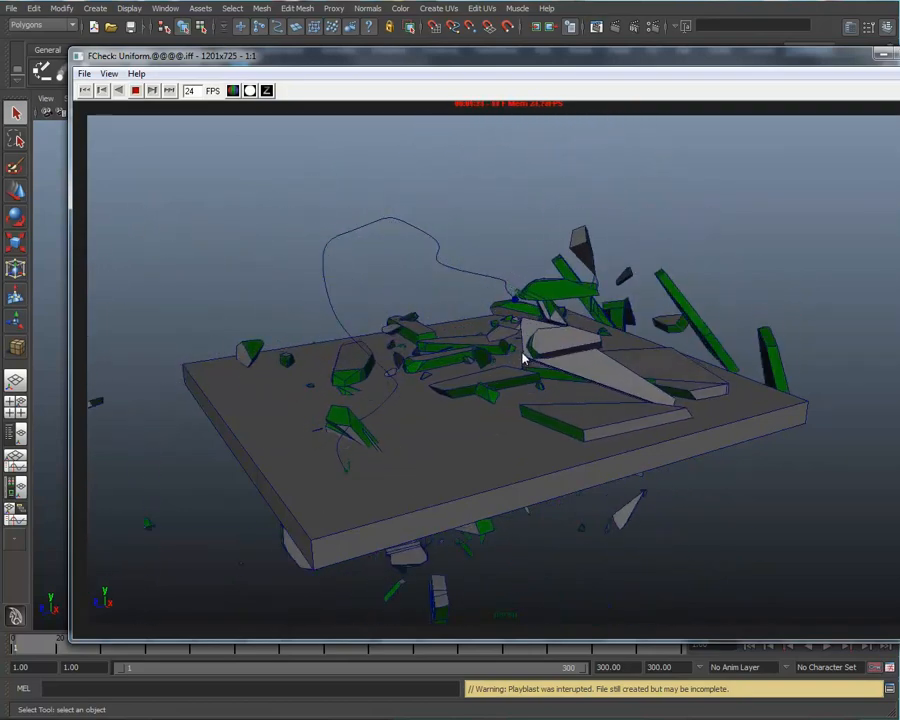
{"action": "left_click", "coordinate": [882, 56]}
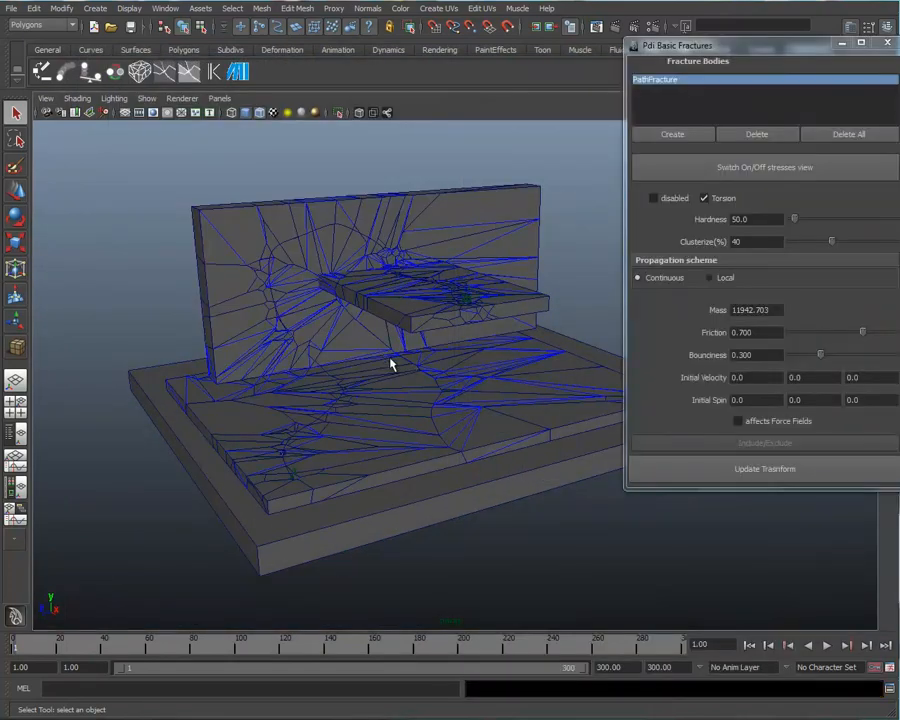
Set PathFracture's clusterize percentage to 100 and its propagation scheme to Local
{"action": "left_click_drag", "start_coordinate": [390, 364], "coordinate": [414, 368], "text": "alt"}
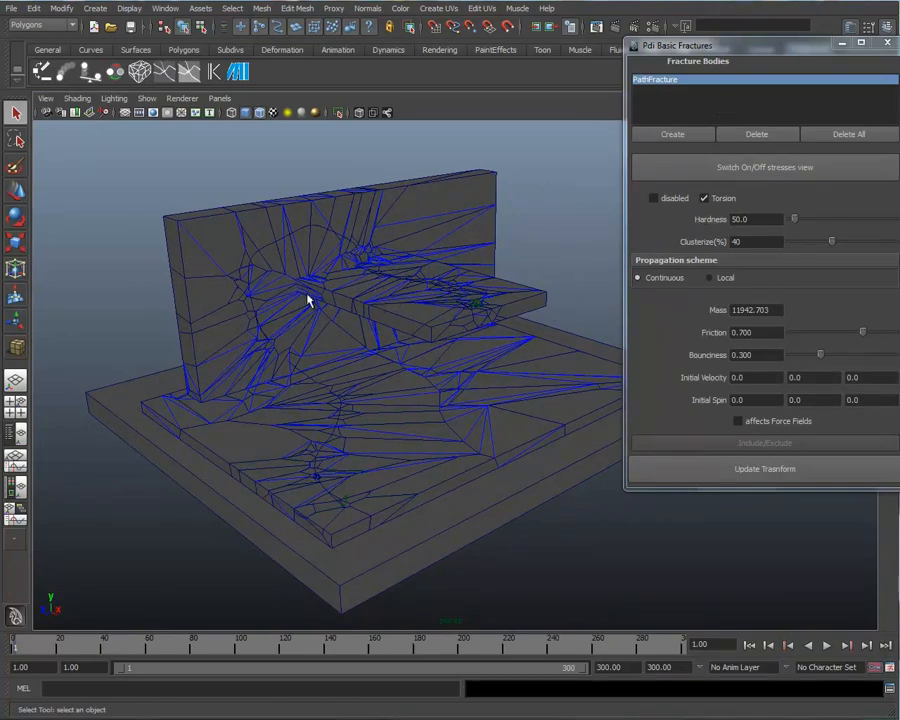
{"action": "left_click_drag", "start_coordinate": [396, 346], "coordinate": [349, 323], "text": "alt"}
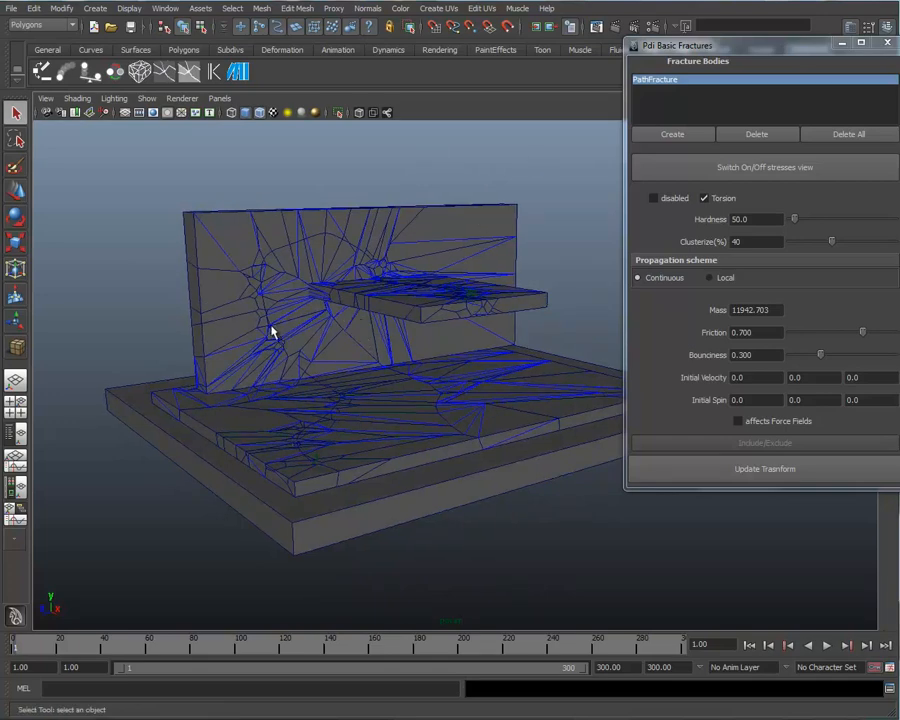
{"action": "left_click_drag", "start_coordinate": [277, 324], "coordinate": [345, 360], "text": "alt"}
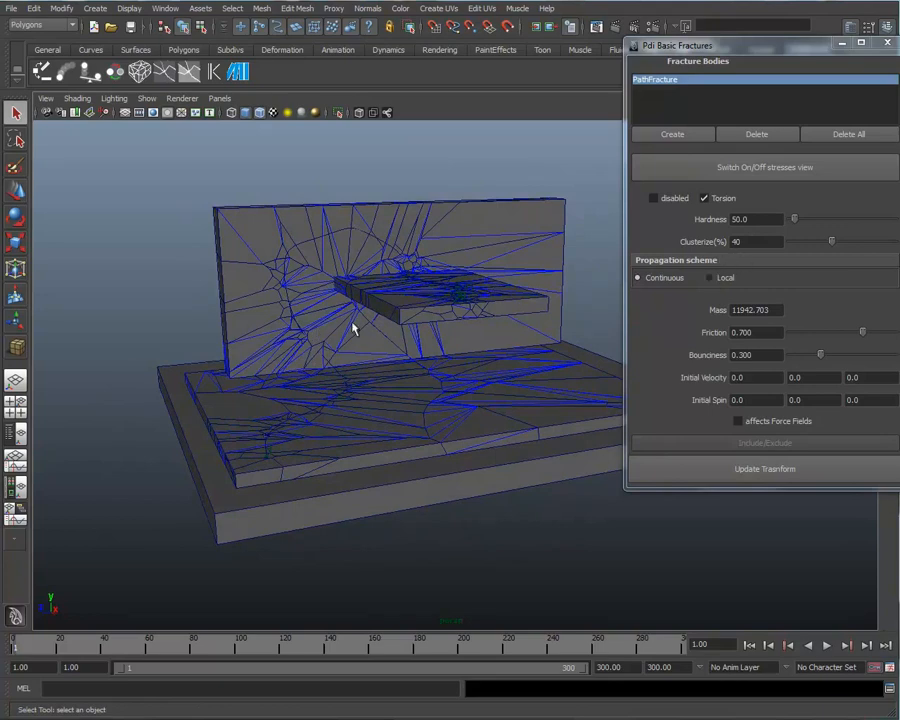
{"action": "left_click_drag", "start_coordinate": [354, 325], "coordinate": [370, 338], "text": "alt"}
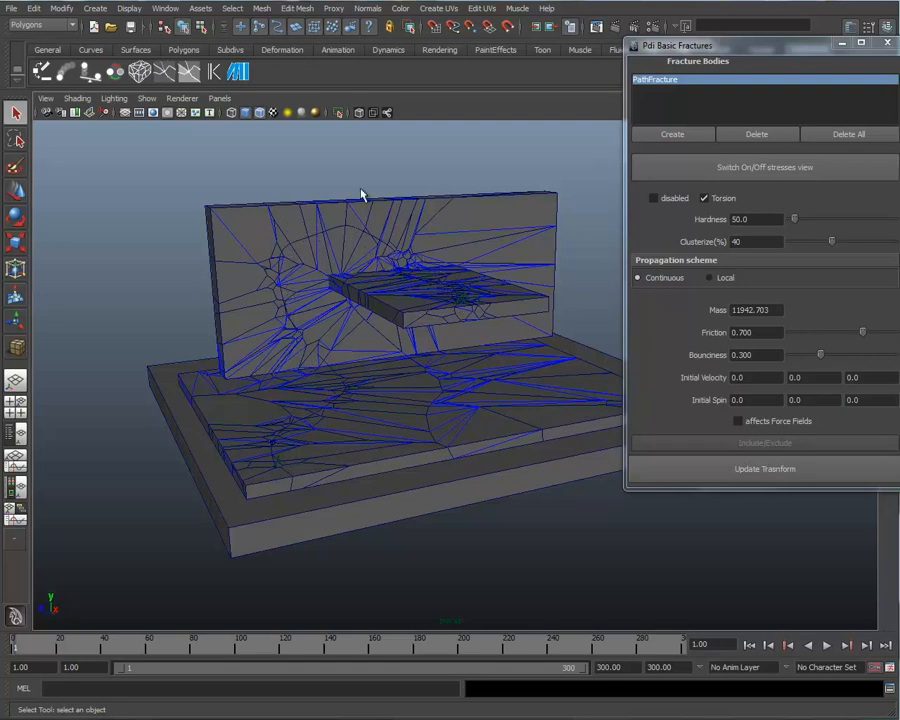
{"action": "left_click_drag", "start_coordinate": [752, 243], "coordinate": [680, 252]}
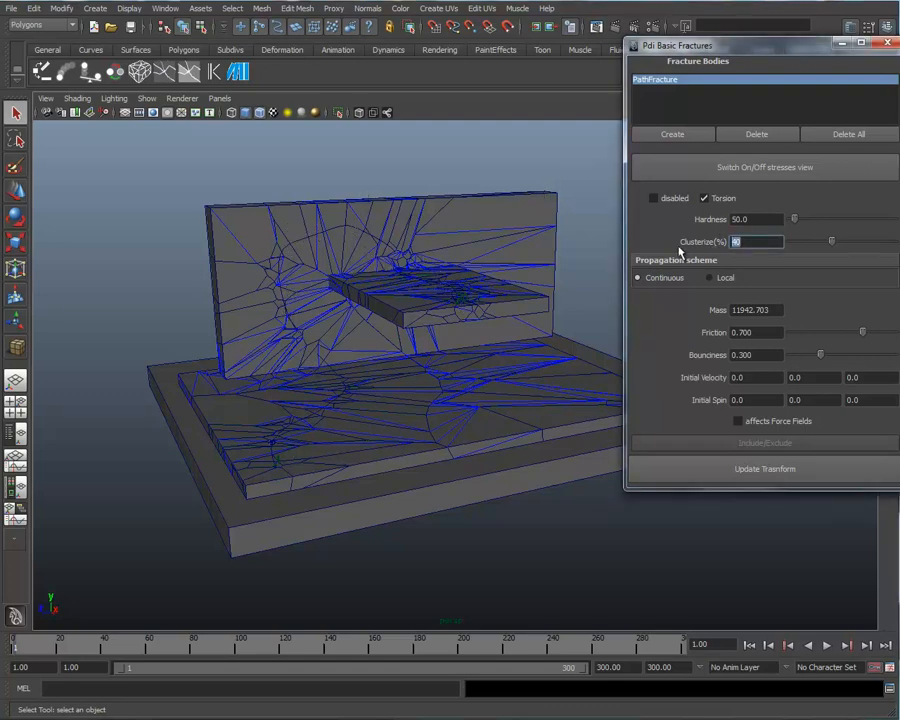
{"action": "type", "text": "100"}
{"action": "key", "text": "Return"}
{"action": "left_click", "coordinate": [710, 278]}
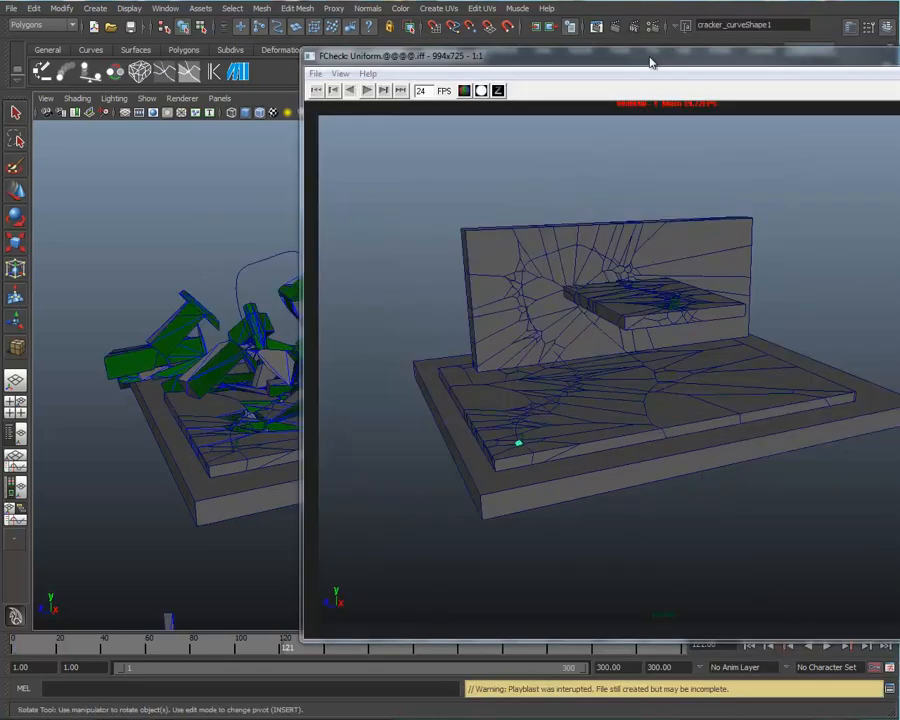
Play back the playblast of the simulation with Local propagation, stop it and close the viewer
{"action": "left_click_drag", "start_coordinate": [646, 62], "coordinate": [398, 42]}
{"action": "left_click", "coordinate": [115, 67]}
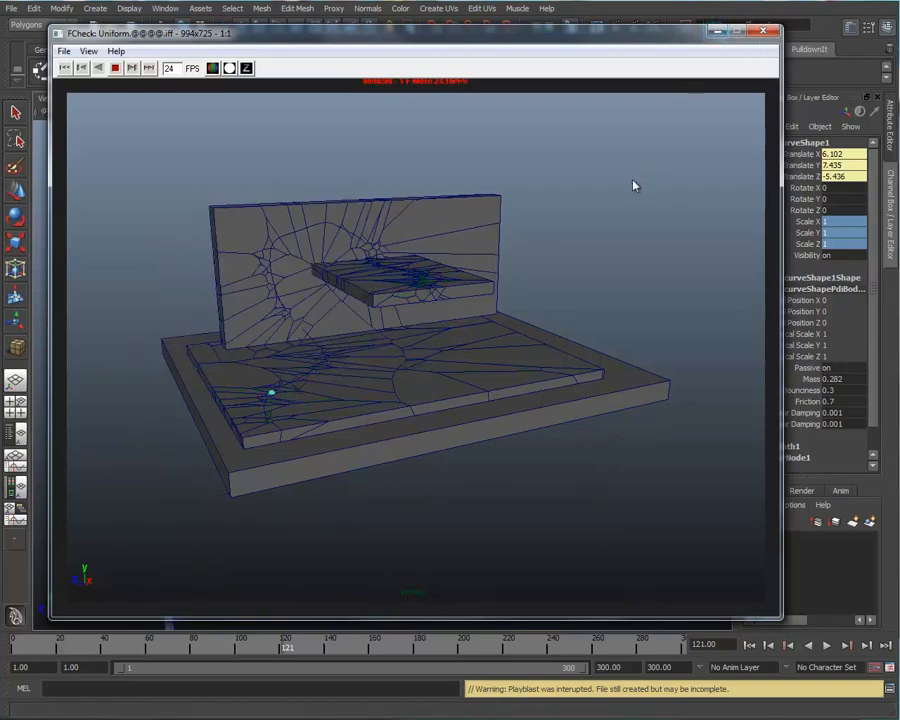
{"action": "left_click", "coordinate": [114, 68]}
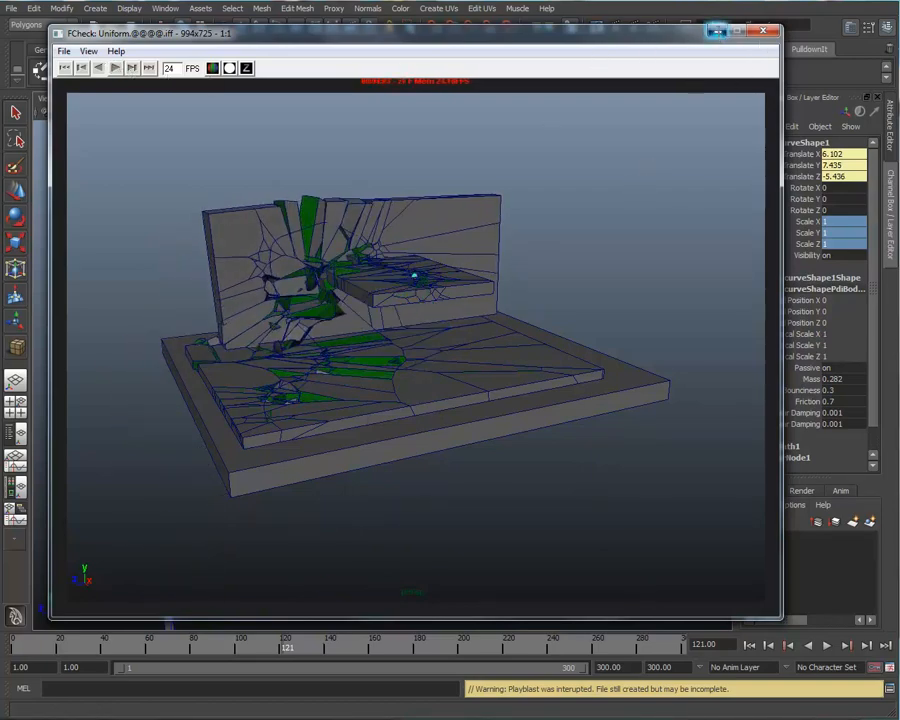
{"action": "left_click", "coordinate": [763, 31]}
Return to frame 1 and reopen the cracker_curveShape1 body settings to choose bounding volume None and turn off passive
{"action": "left_click_drag", "start_coordinate": [239, 643], "coordinate": [1, 650]}
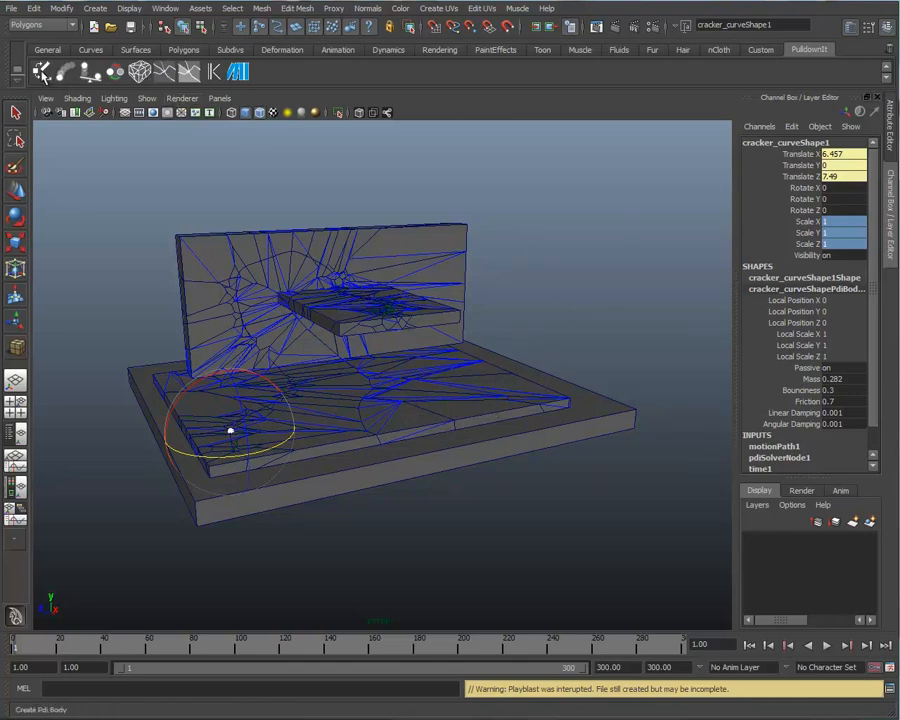
{"action": "left_click", "coordinate": [42, 71]}
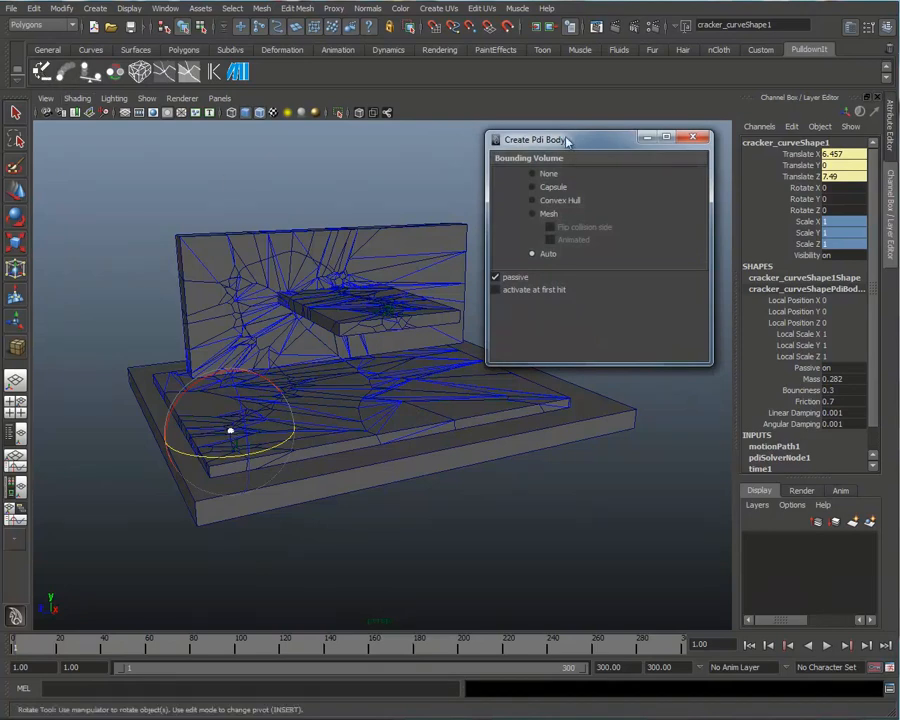
{"action": "left_click_drag", "start_coordinate": [584, 146], "coordinate": [595, 157]}
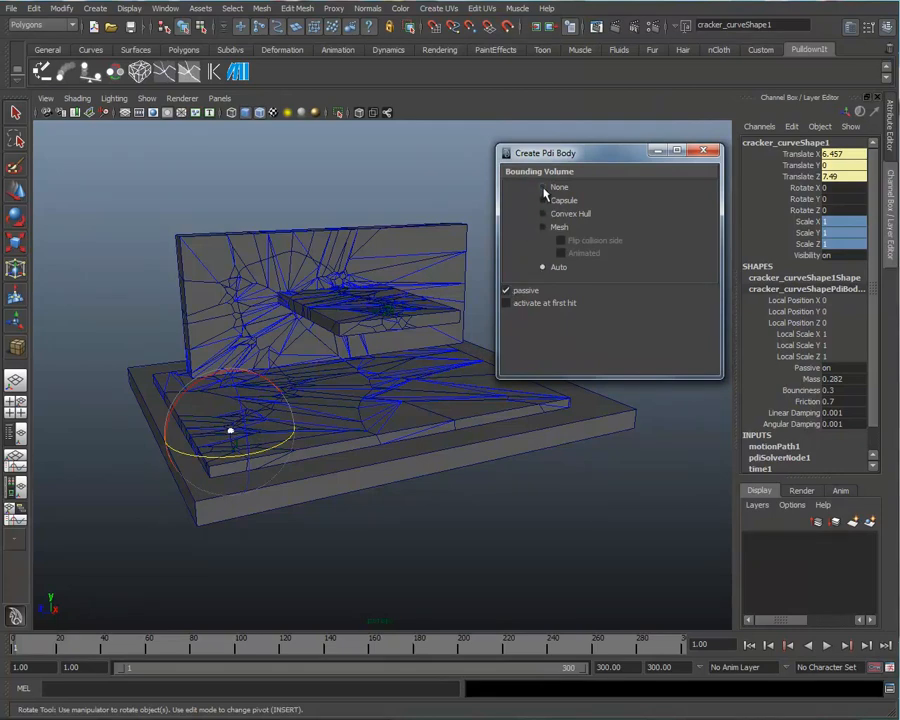
{"action": "left_click", "coordinate": [507, 291]}
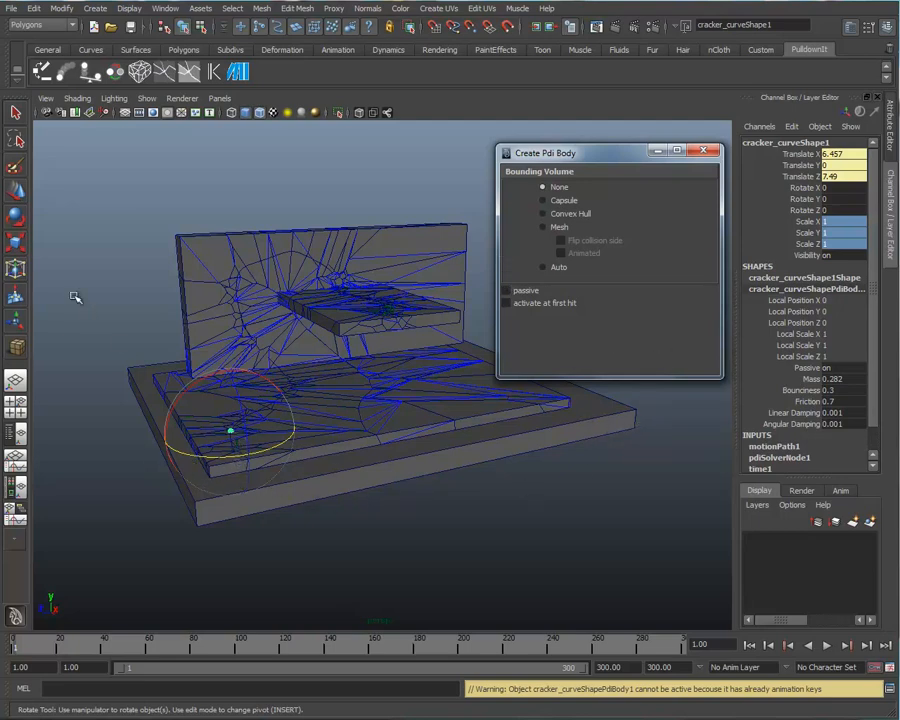
Scale the cracker_curveShape1 object uniformly to 2.5 on all three axes
{"action": "left_click", "coordinate": [15, 241]}
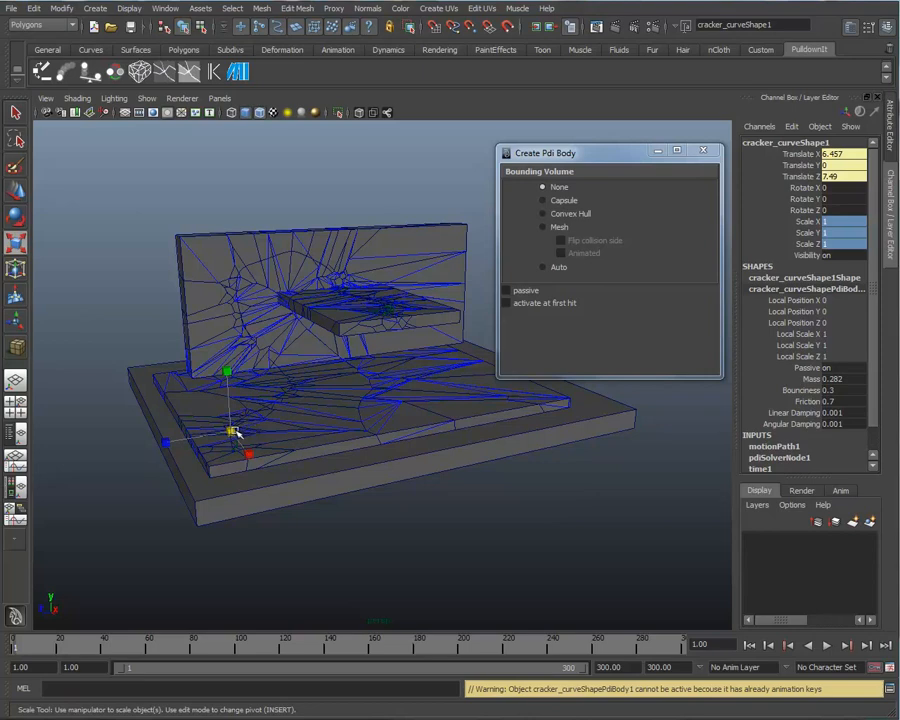
{"action": "left_click_drag", "start_coordinate": [229, 432], "coordinate": [250, 432]}
{"action": "left_click", "coordinate": [850, 243]}
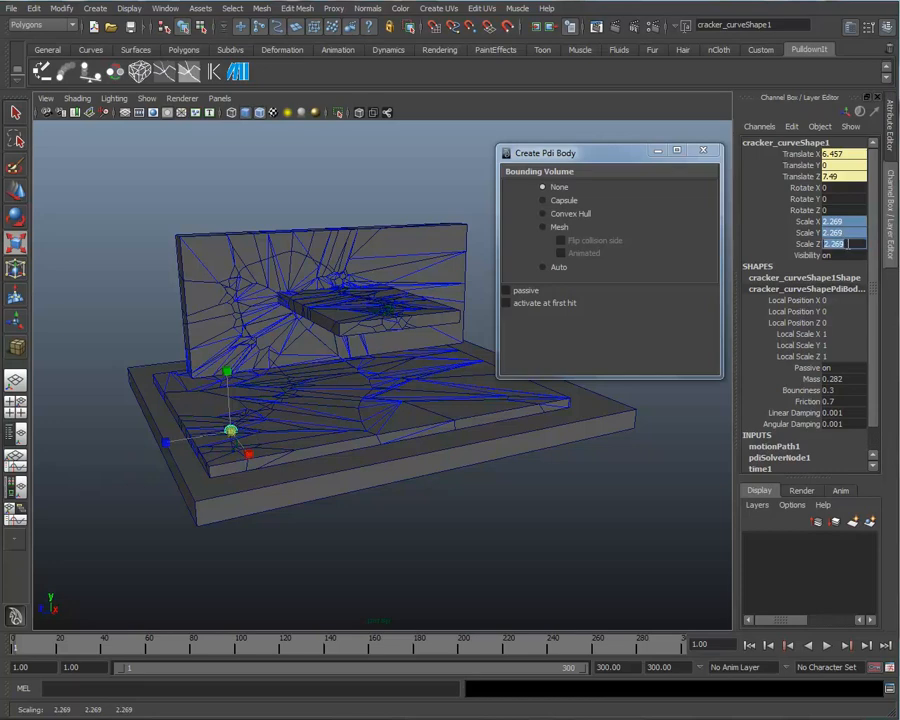
{"action": "type", "text": "5"}
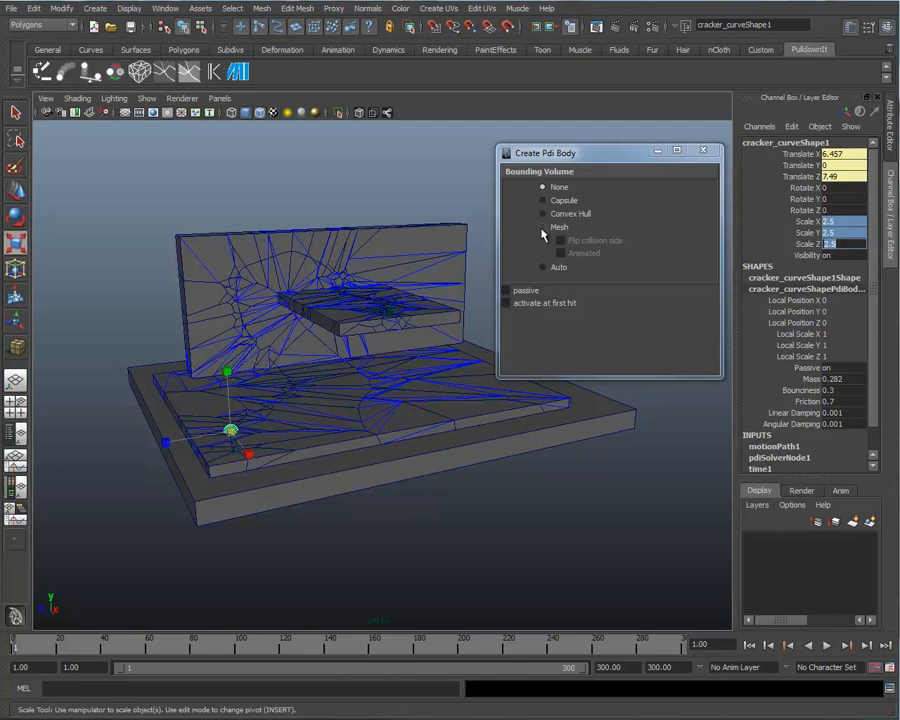
Make the enlarged cracker object a passive body again with an Auto bounding volume and close the body settings
{"action": "left_click", "coordinate": [506, 291]}
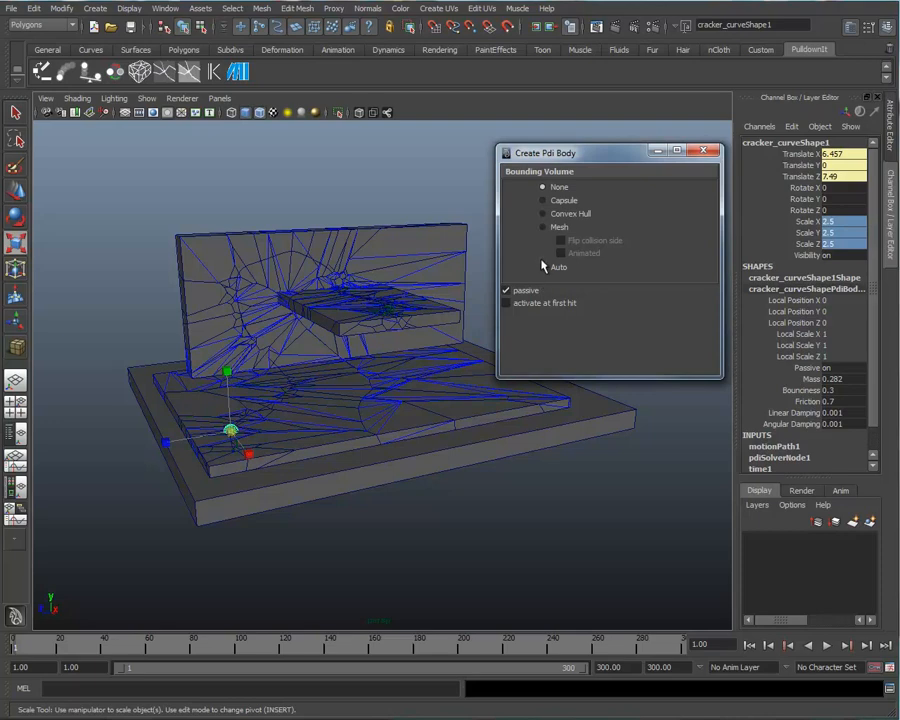
{"action": "left_click", "coordinate": [543, 268]}
{"action": "left_click", "coordinate": [704, 150]}
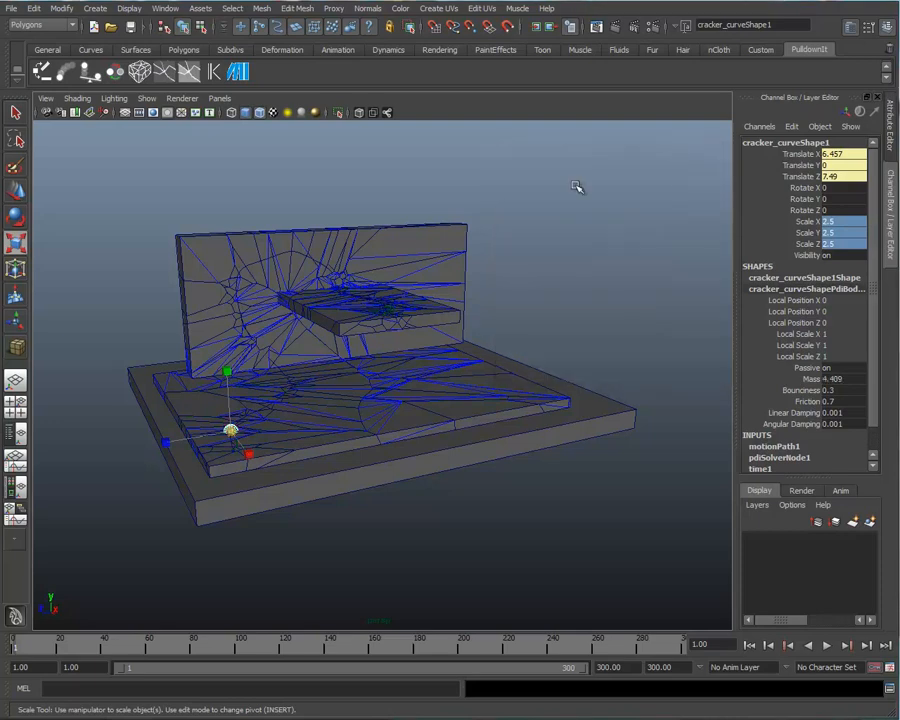
Playblast the simulation with the larger cracker, overwriting the existing Uniform files, stop the capture and play back the result
{"action": "left_click", "coordinate": [167, 10]}
{"action": "left_click", "coordinate": [189, 191]}
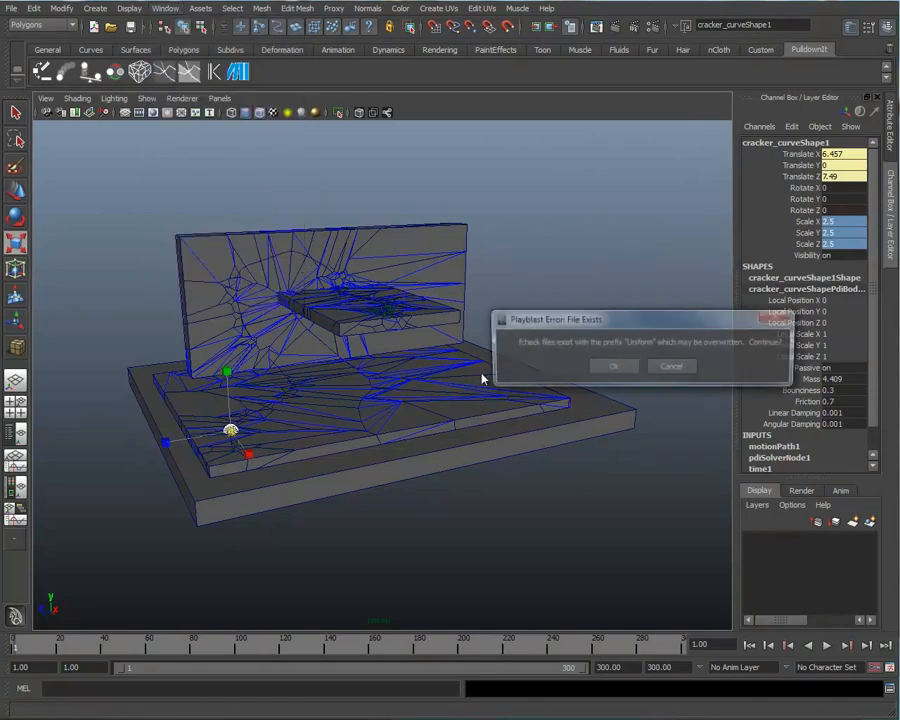
{"action": "left_click", "coordinate": [619, 368]}
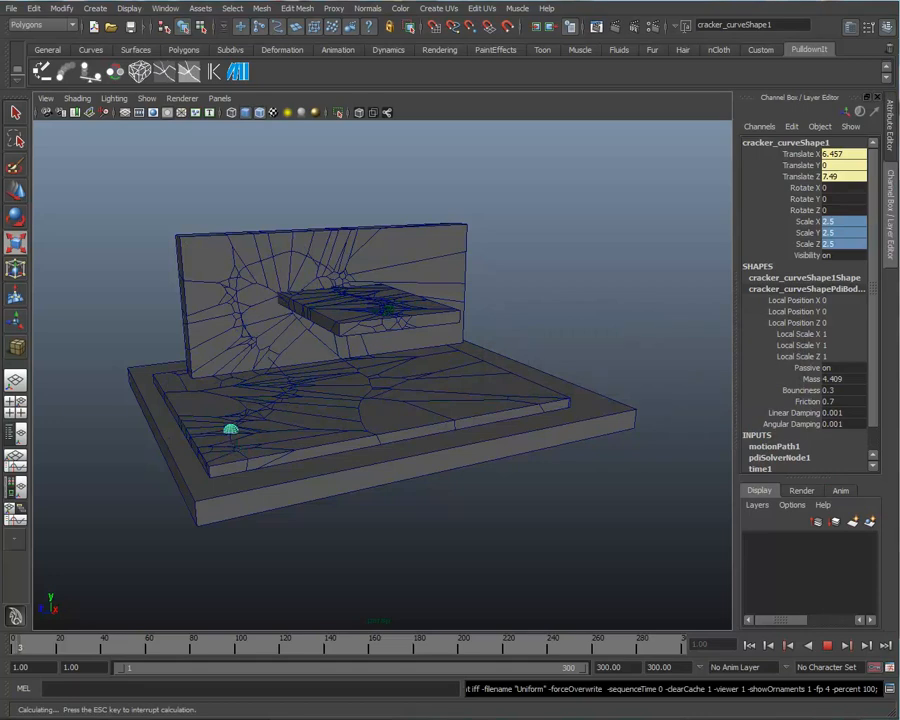
{"action": "key", "text": "Escape"}
{"action": "left_click_drag", "start_coordinate": [692, 70], "coordinate": [455, 76]}
{"action": "left_click", "coordinate": [130, 97]}
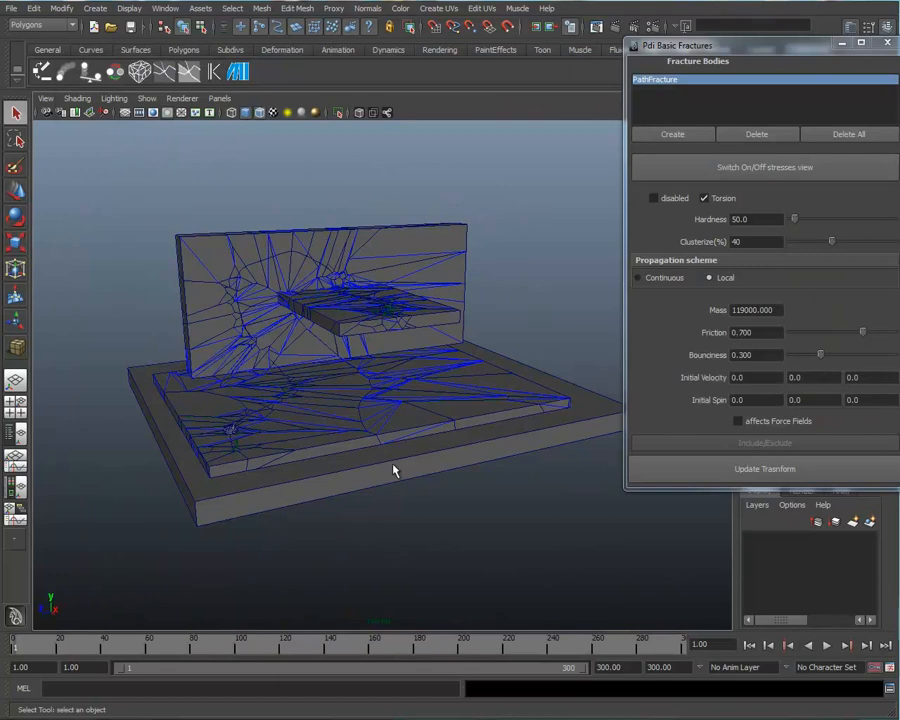
Set the hardness of PathFracture to 10
{"action": "mouse_move", "coordinate": [393, 470]}
{"action": "left_mouse_down", "text": "alt"}
{"action": "mouse_move", "coordinate": [372, 460]}
{"action": "mouse_move", "coordinate": [386, 466]}
{"action": "left_mouse_up", "text": "alt"}
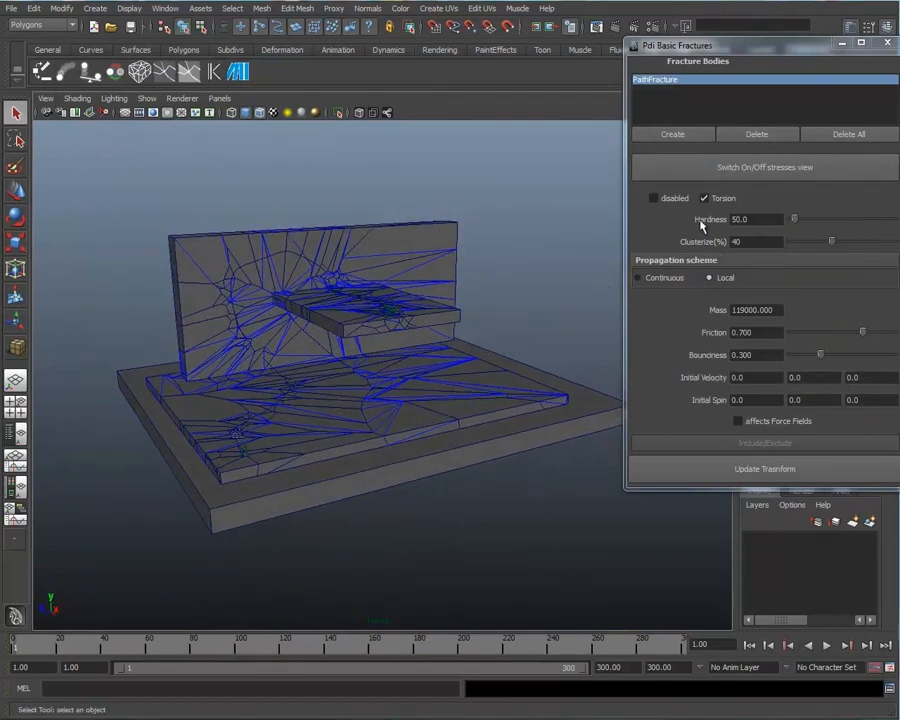
{"action": "left_click", "coordinate": [770, 218]}
{"action": "type", "text": "10.0"}
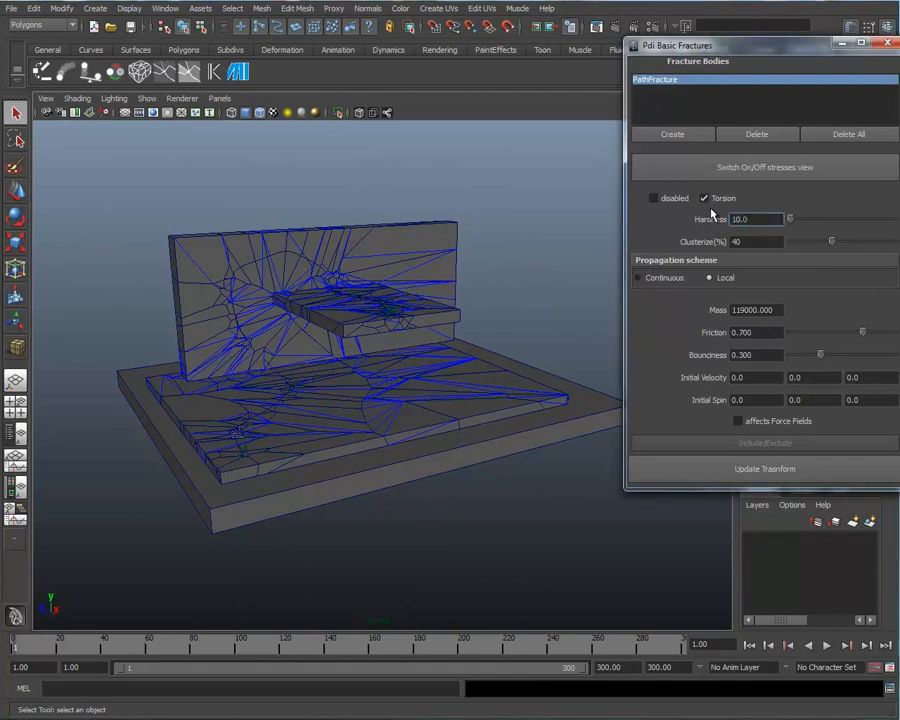
{"action": "key", "text": "Return"}
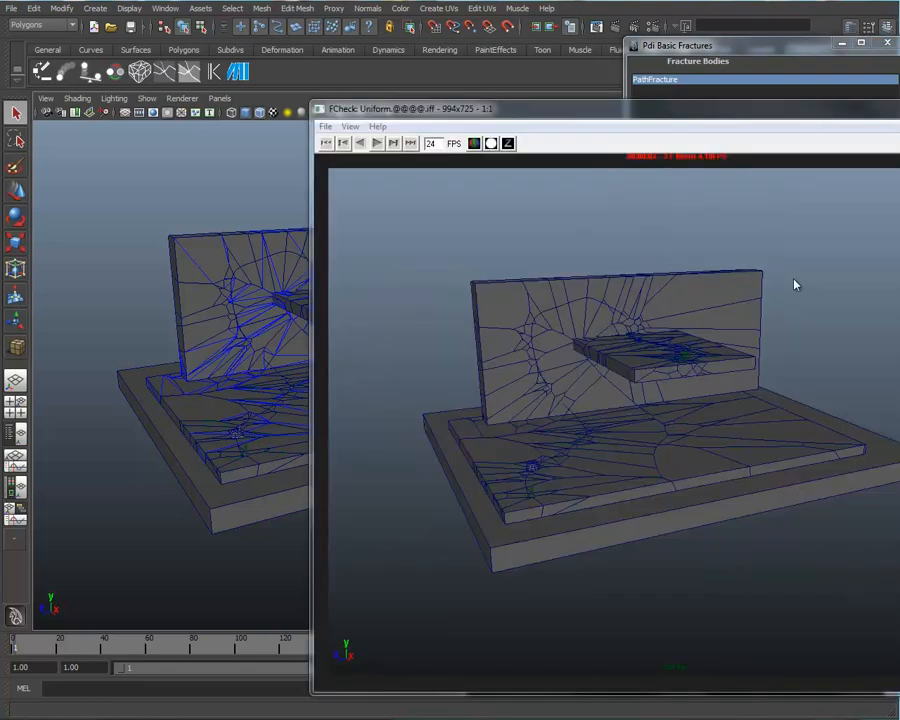
Play back the playblast of the simulation with the reduced hardness
{"action": "left_click_drag", "start_coordinate": [642, 117], "coordinate": [512, 117]}
{"action": "left_click_drag", "start_coordinate": [416, 62], "coordinate": [413, 62]}
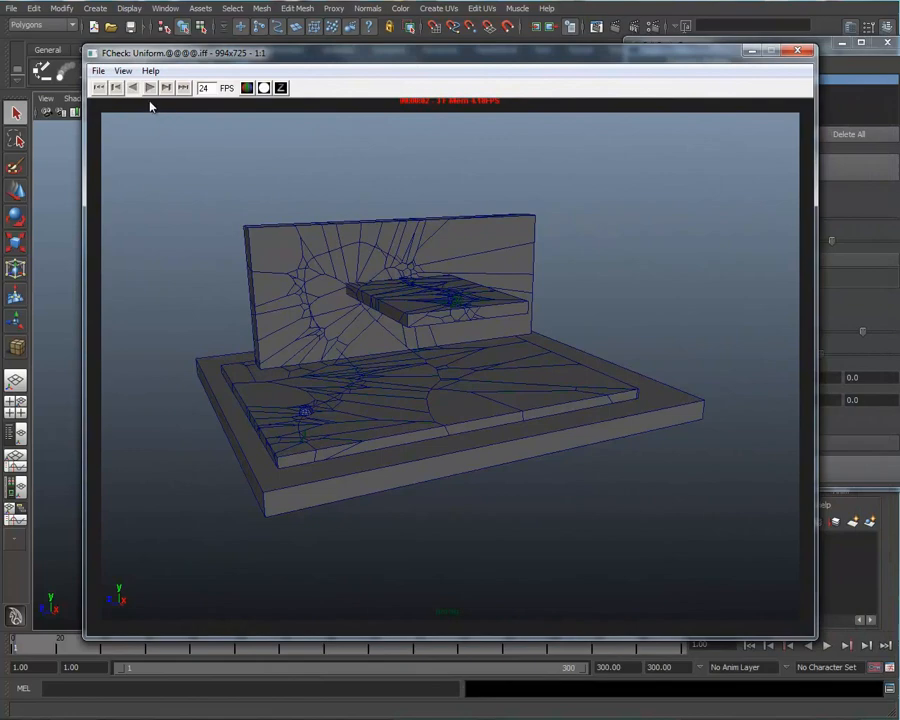
{"action": "left_click", "coordinate": [149, 88]}
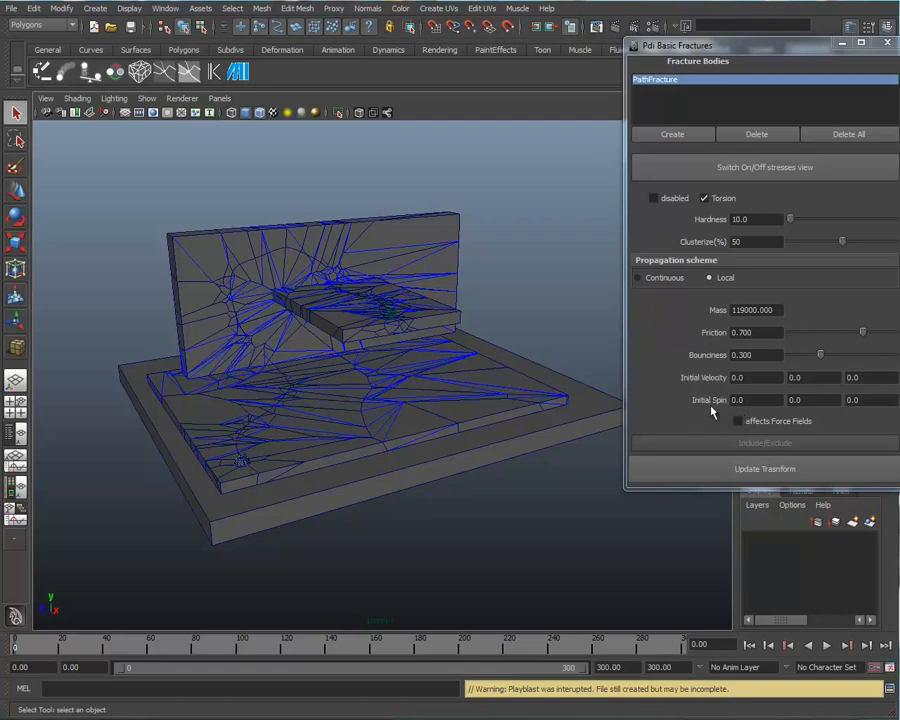
Set PathFracture's initial velocity to 3500 on the X and Z axes
{"action": "left_click_drag", "start_coordinate": [761, 377], "coordinate": [680, 370]}
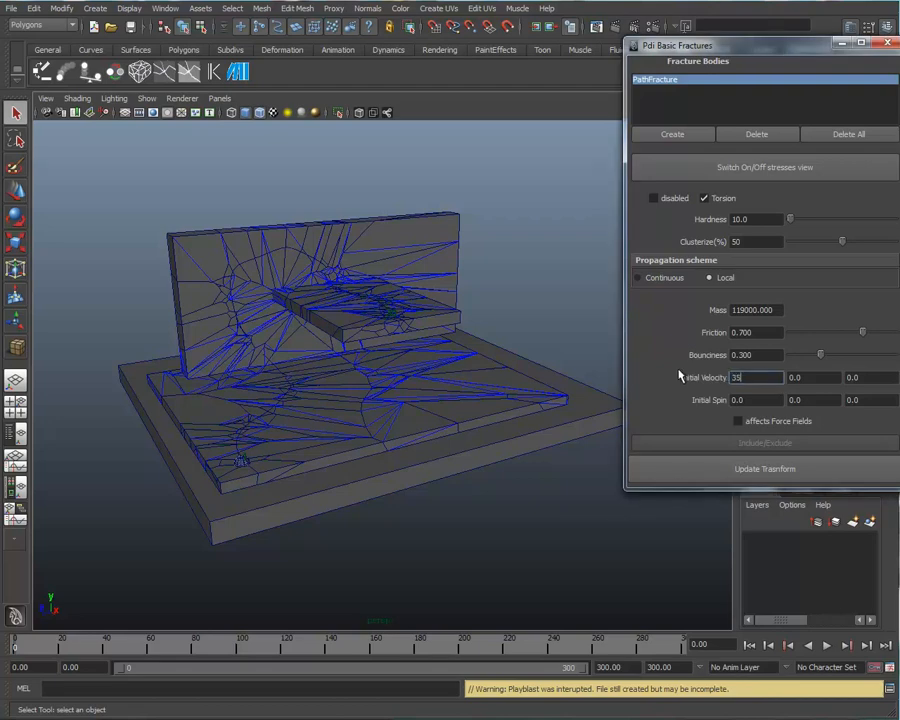
{"action": "type", "text": "3500.0"}
{"action": "key", "text": "Tab"}
{"action": "key", "text": "Tab"}
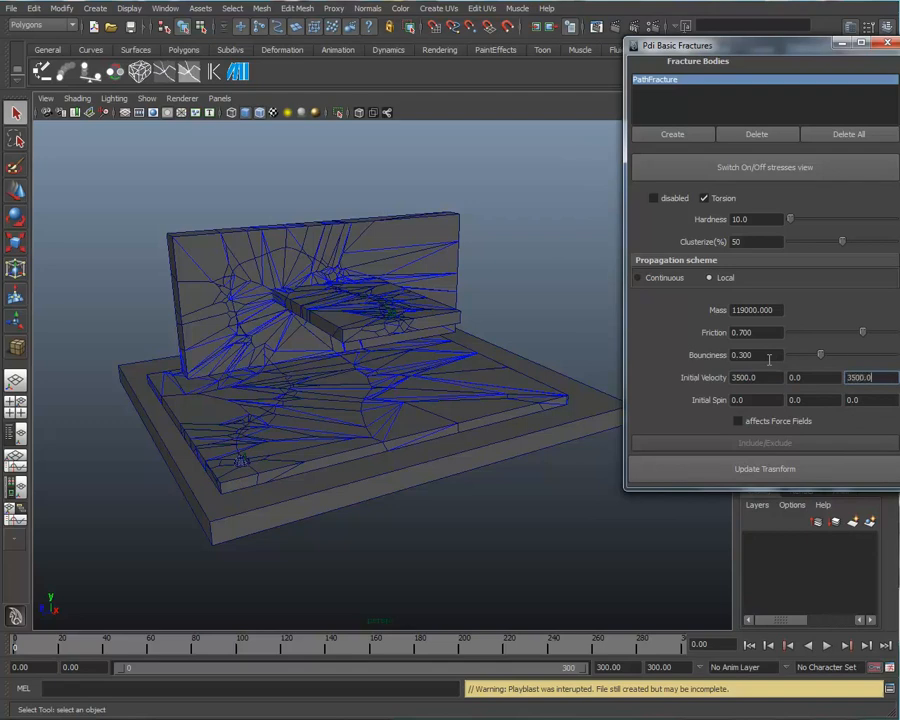
Set PathFracture's initial spin to 3000 on the X and Z axes and play back the resulting playblast
{"action": "left_click_drag", "start_coordinate": [757, 399], "coordinate": [711, 397]}
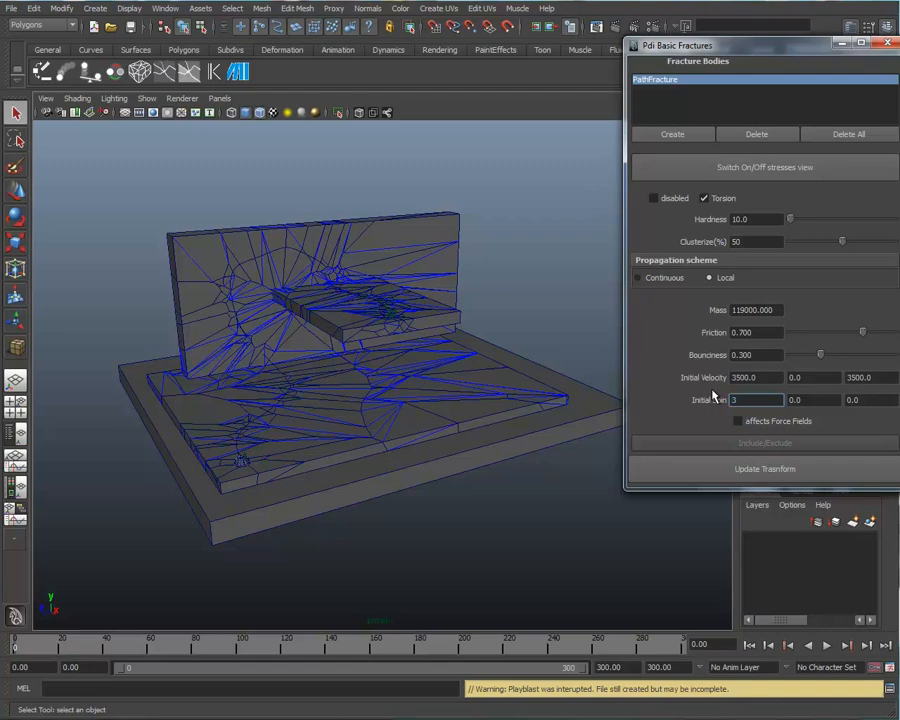
{"action": "key", "text": "Tab"}
{"action": "key", "text": "Tab"}
{"action": "type", "text": "3000"}
{"action": "key", "text": "Return"}
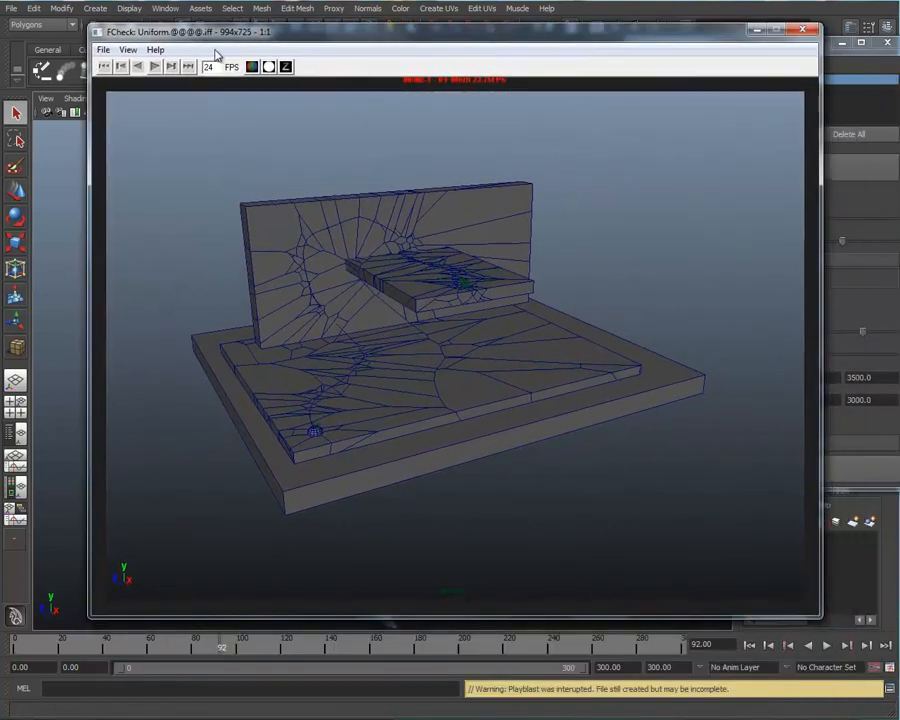
{"action": "left_click", "coordinate": [155, 66]}
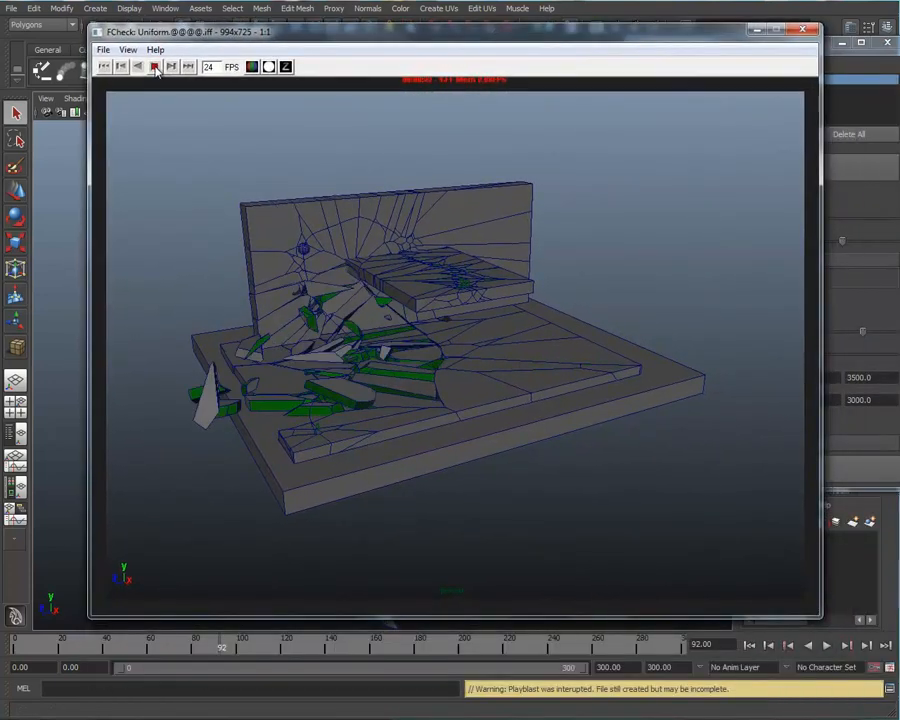